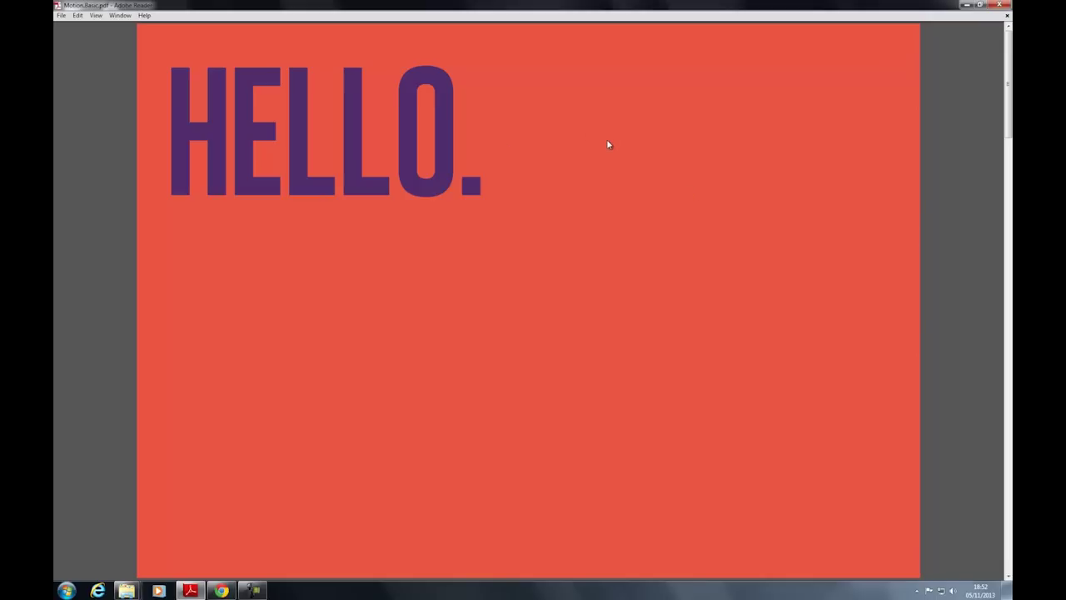
Scroll the Motion Basic.pdf slides down from the HELLO. page to page 2.
scroll(608, 145, "down", 1)
scroll(608, 145, "up", 1)
scroll(608, 145, "down", 1)
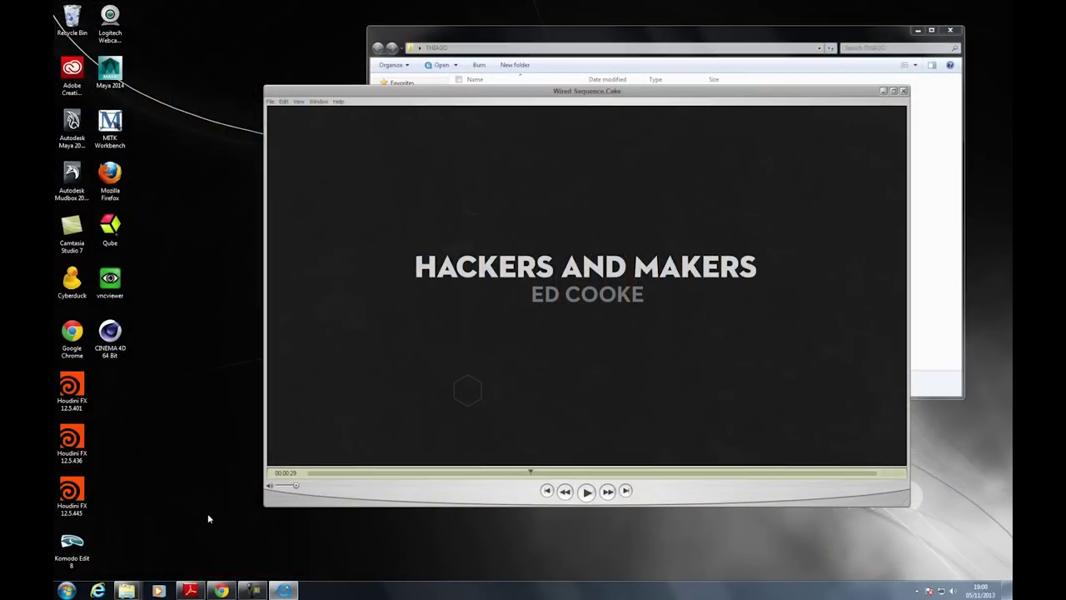
Bring Adobe Reader back and advance Motion Basic.pdf to page 3 of 5.
left_click(190, 590)
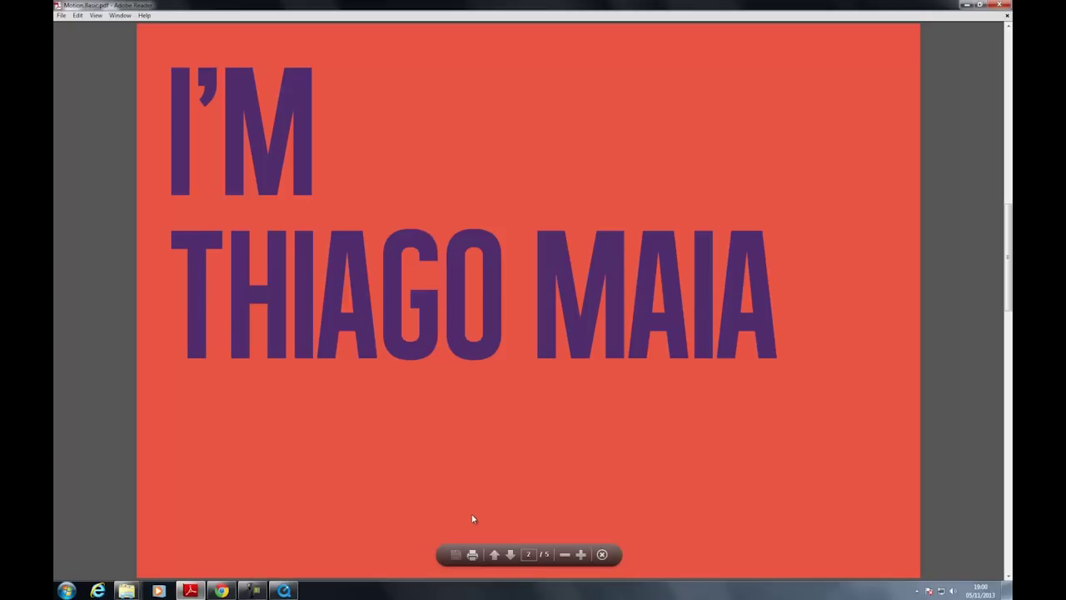
key("Right")
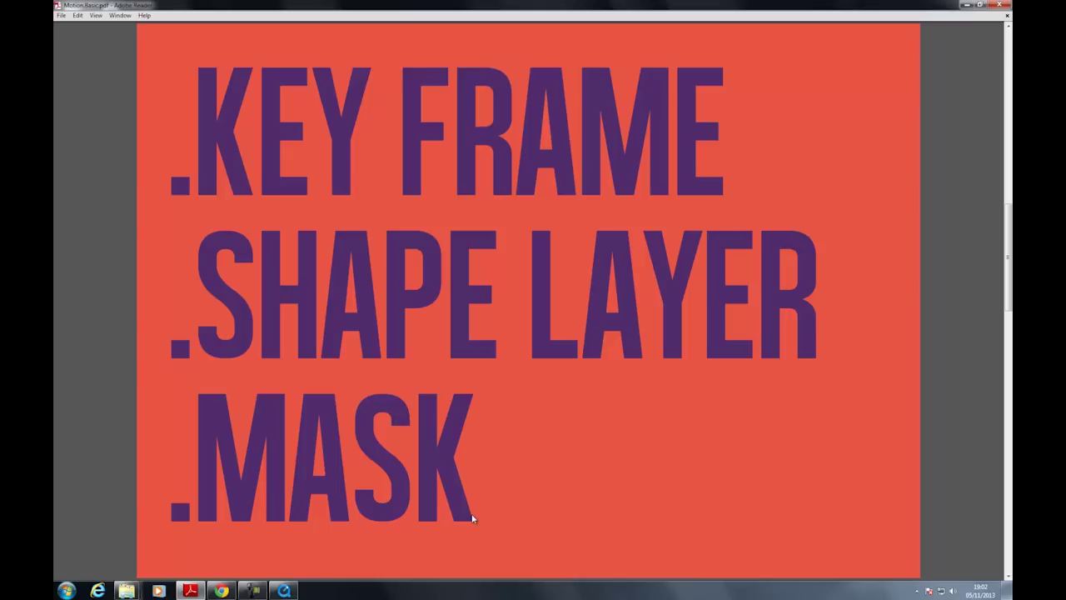
Minimize Adobe Reader, move the player aside, and open the Bouce Animation movie from THIAGO.
left_click(966, 6)
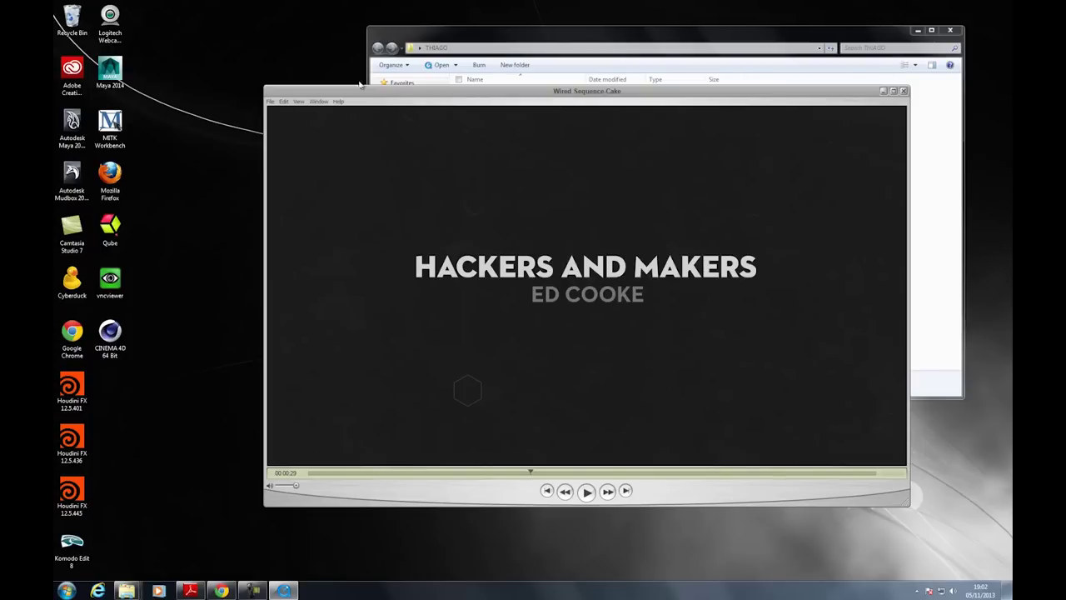
left_click_drag(392, 98, 417, 402)
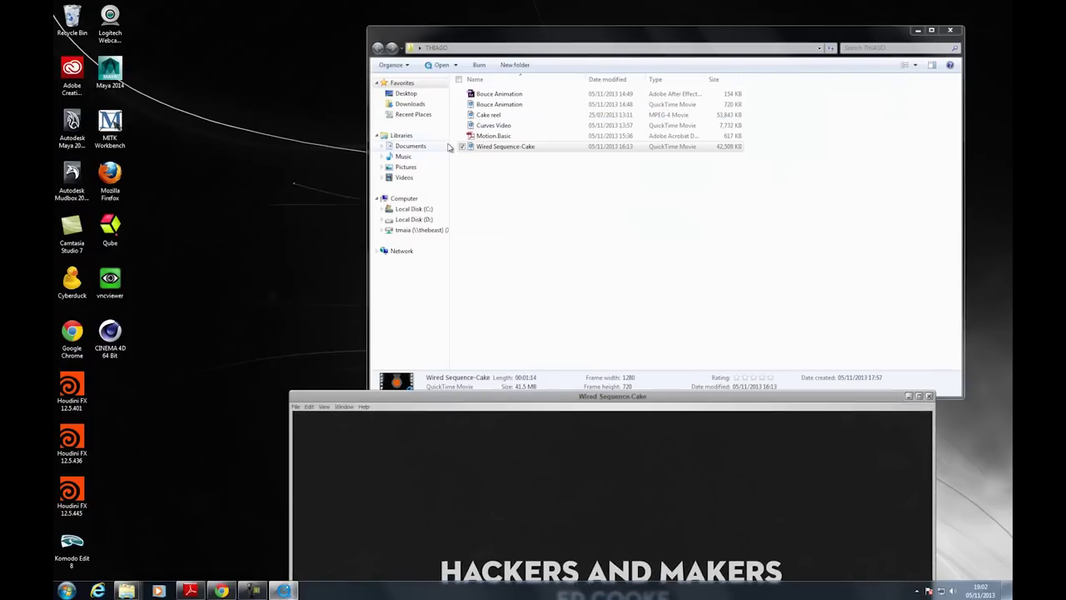
left_click(505, 106)
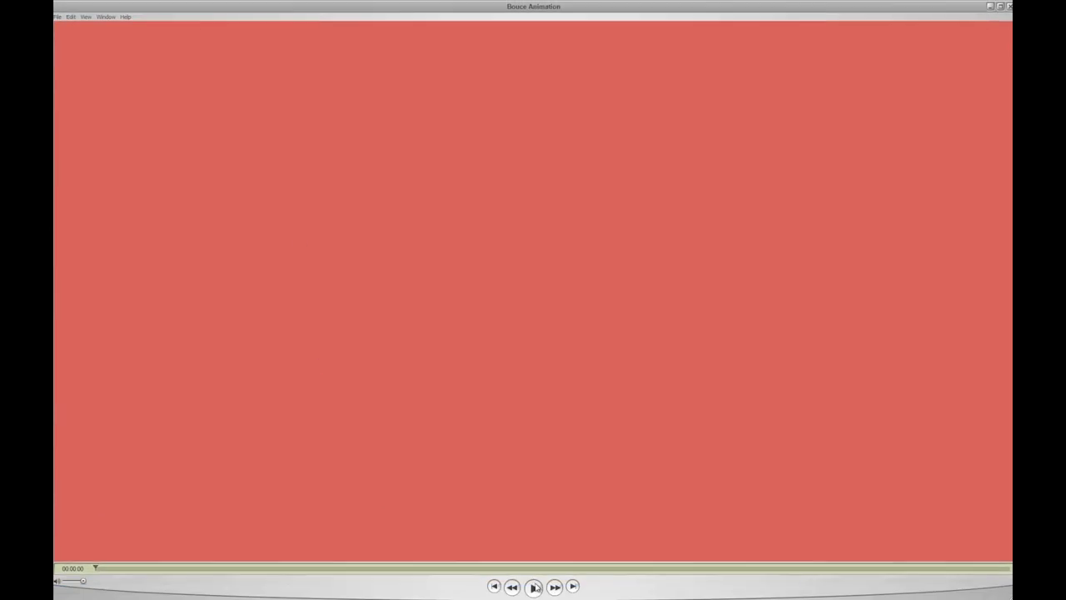
Play the Bouce Animation movie, pause on the landed square, rewind, and replay it.
left_click(534, 586)
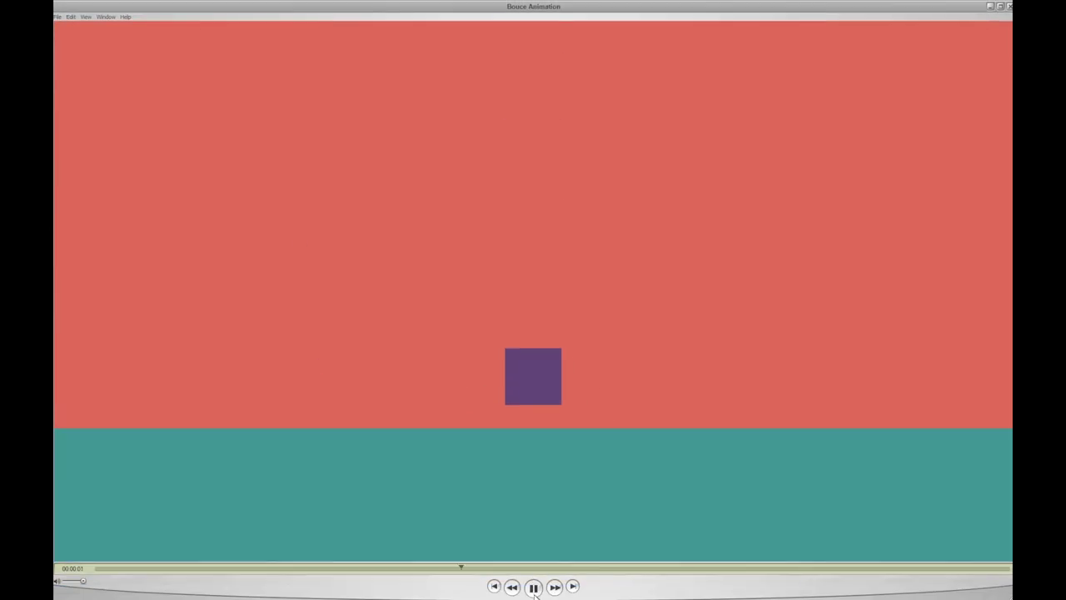
left_click(533, 587)
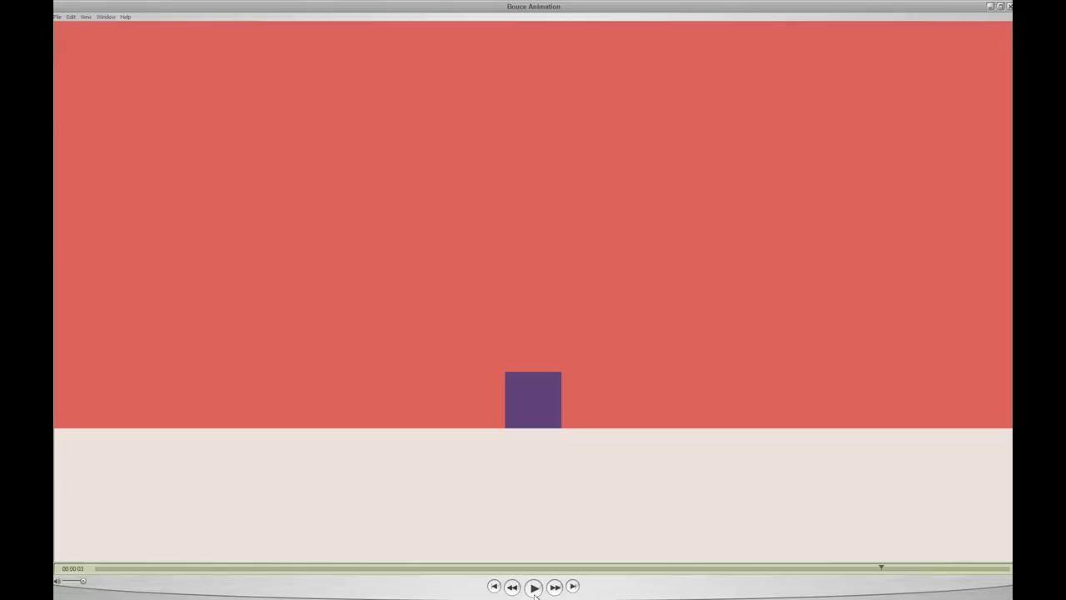
left_click_drag(510, 569, 101, 538)
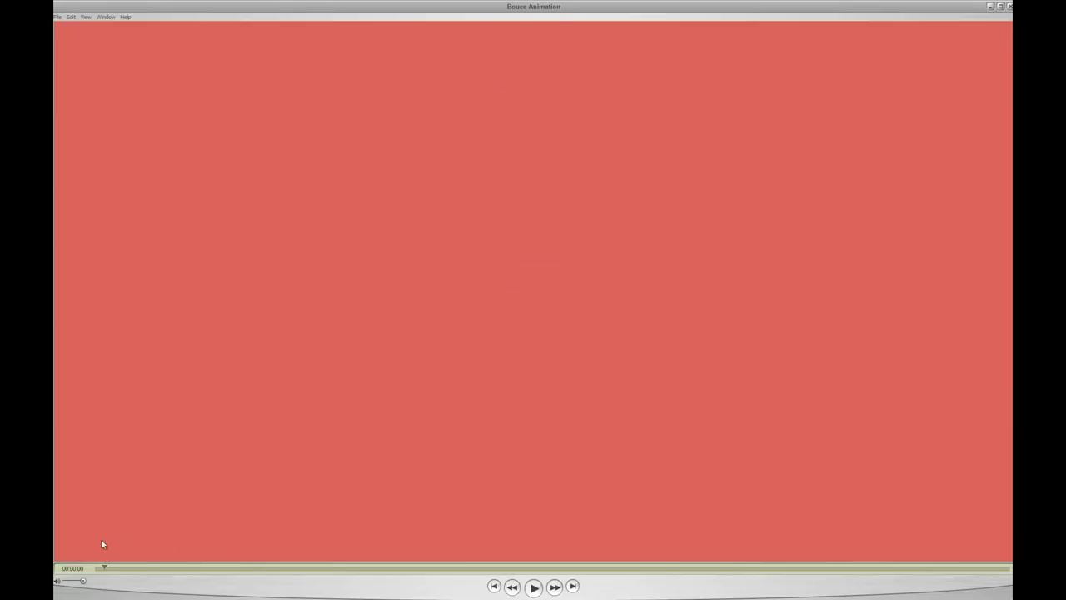
left_click(533, 586)
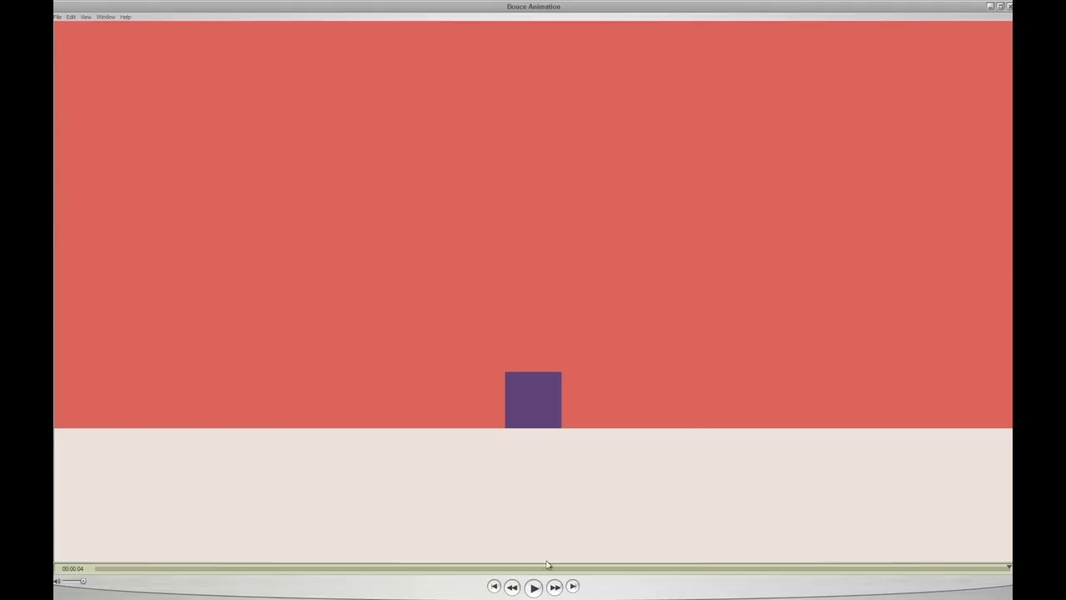
Close the Bouce Animation movie, reposition the THIAGO folder, and launch After Effects CC.
left_click(1009, 6)
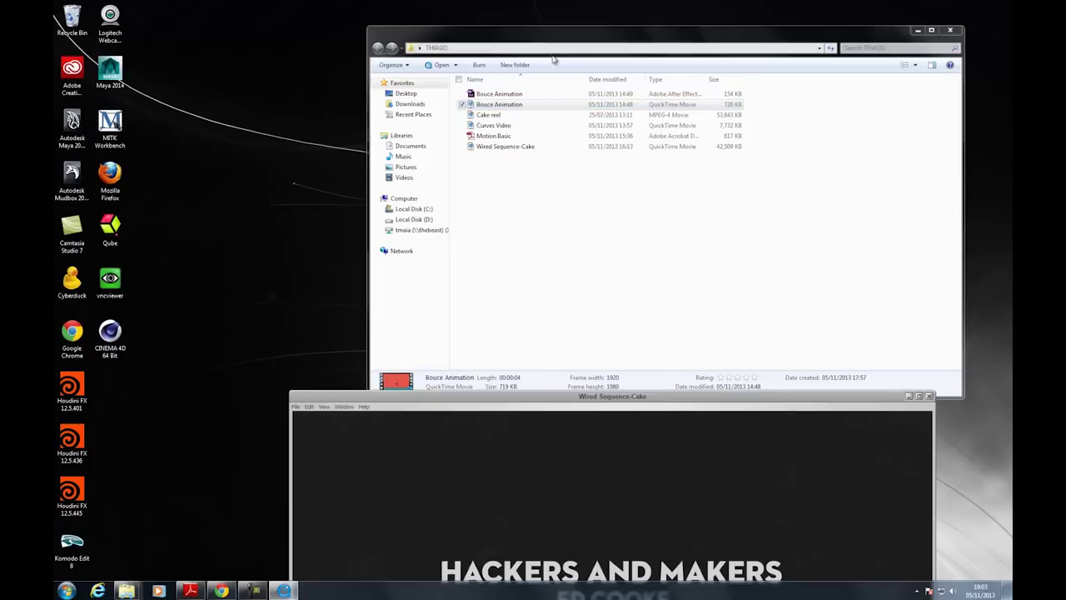
left_click_drag(534, 40, 460, 27)
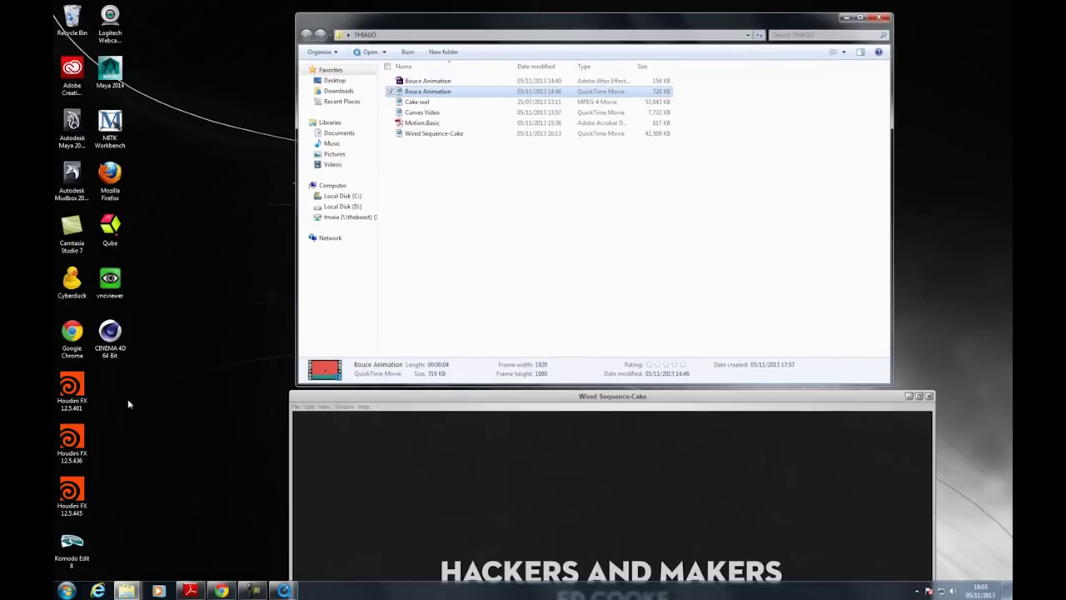
left_click(145, 442)
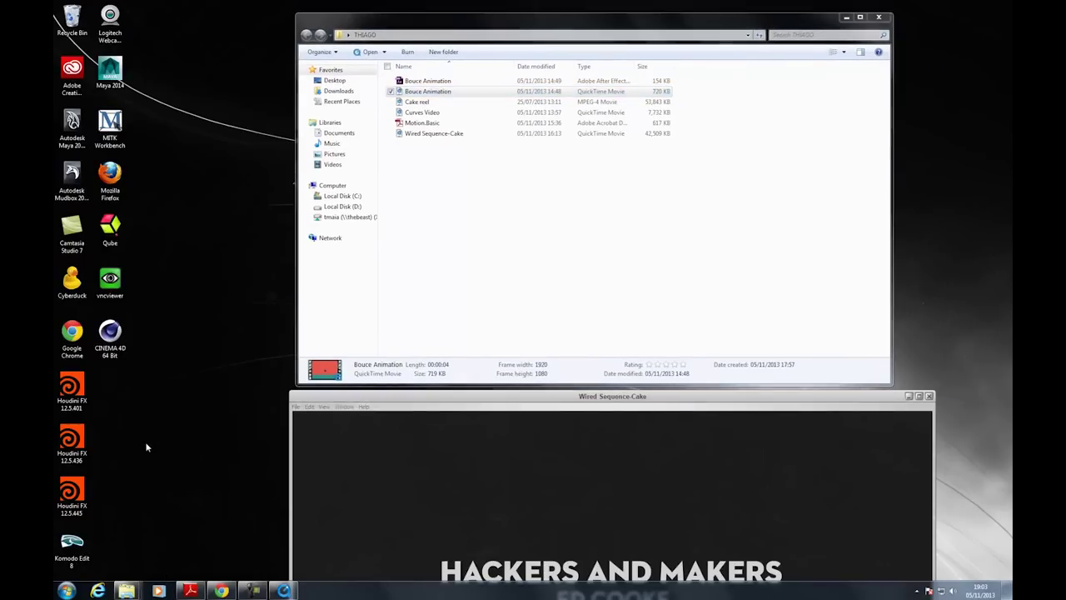
left_click(68, 589)
left_click(119, 507)
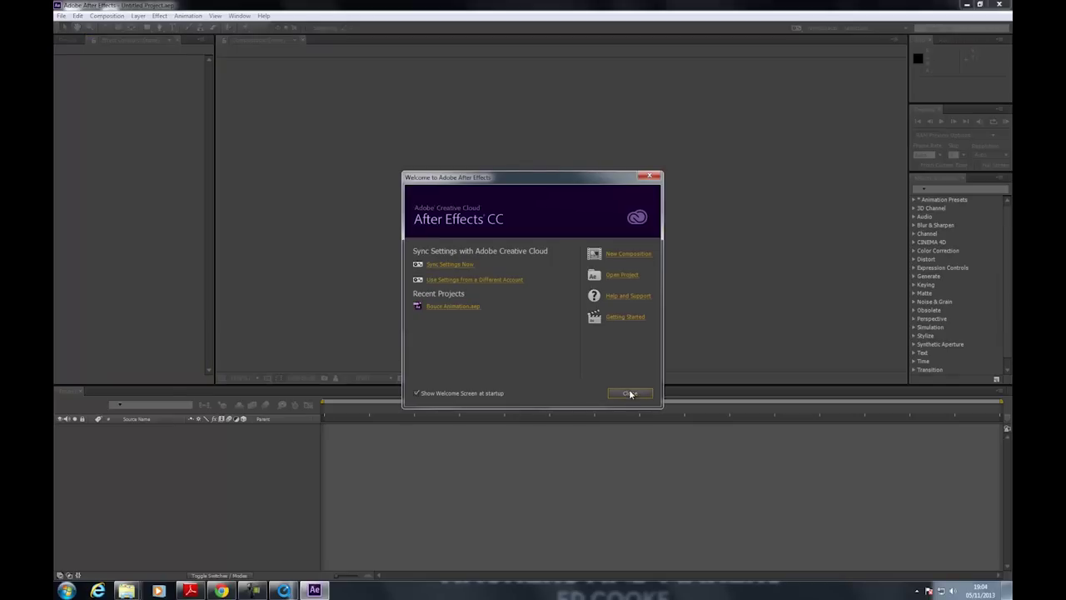
Dismiss the welcome screen, open Bouce Animation.aep from Explorer, and accept the version conversion.
left_click(630, 393)
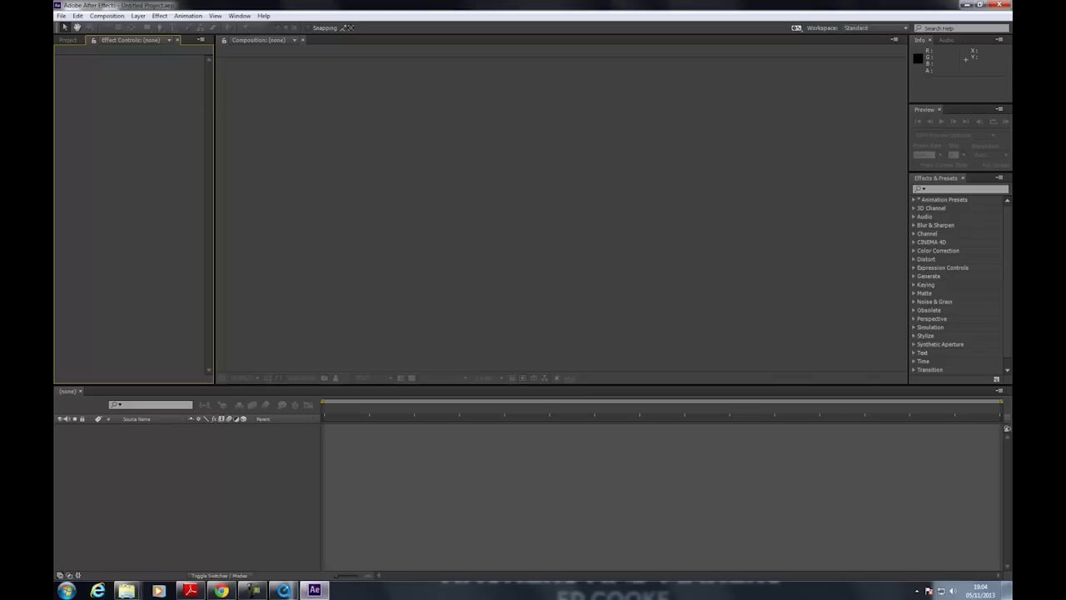
left_click(75, 40)
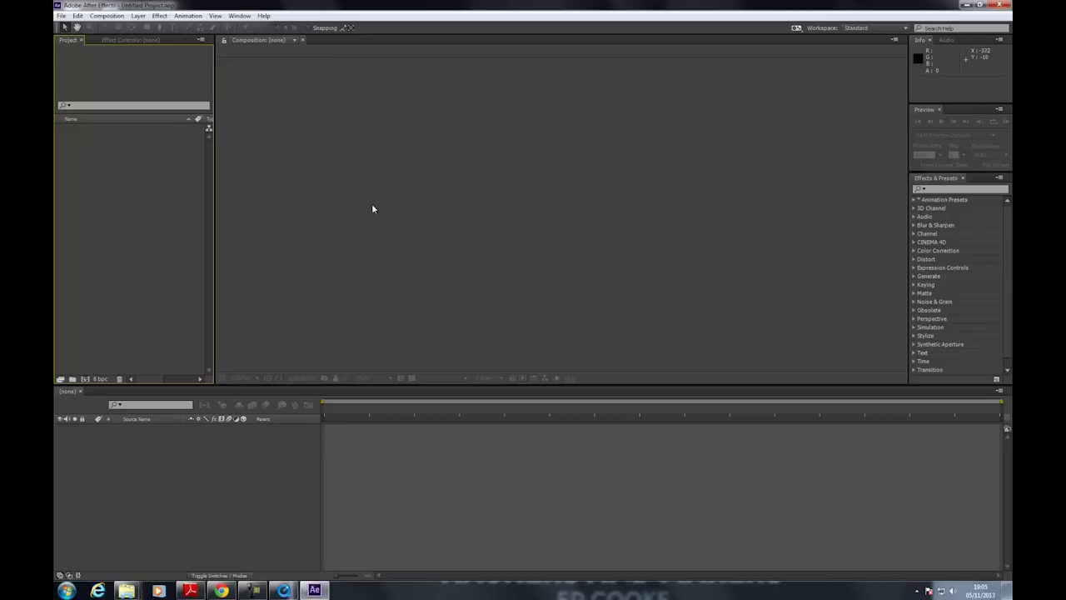
left_click(966, 5)
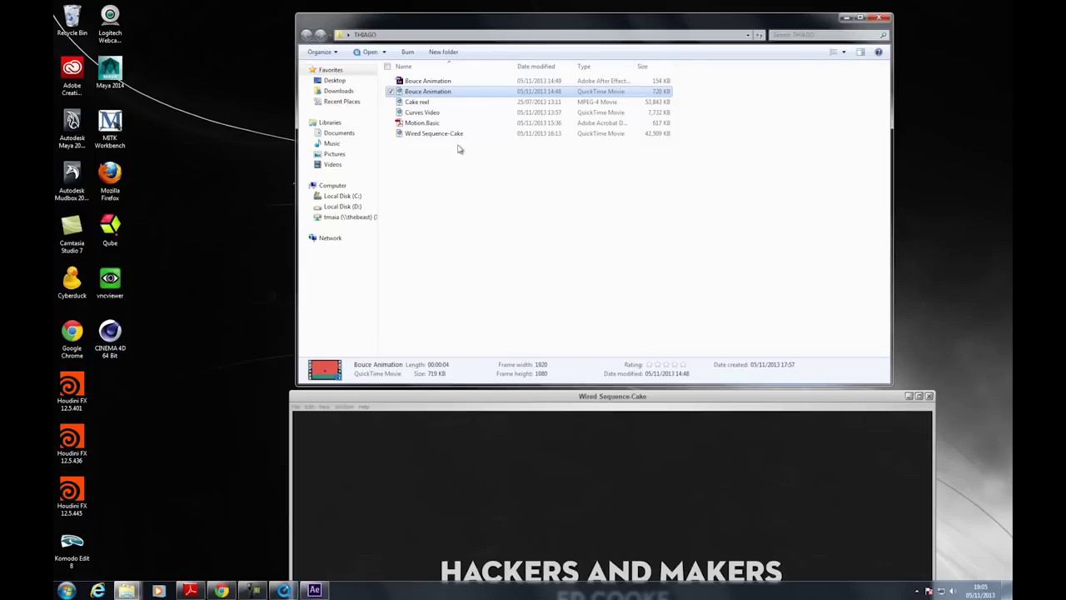
left_click(425, 81)
double_click(424, 82)
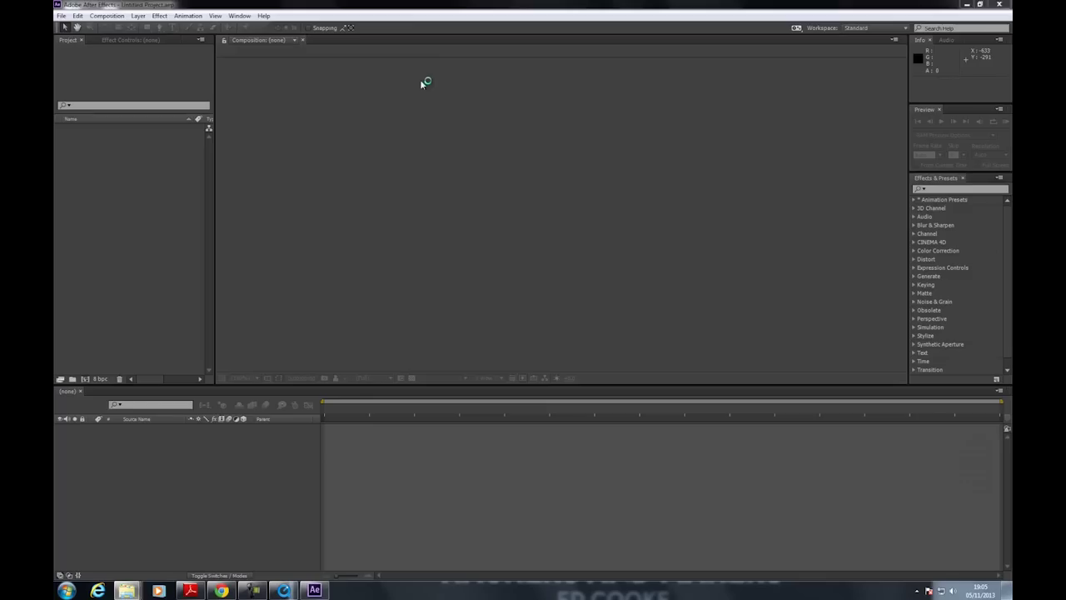
left_click(629, 309)
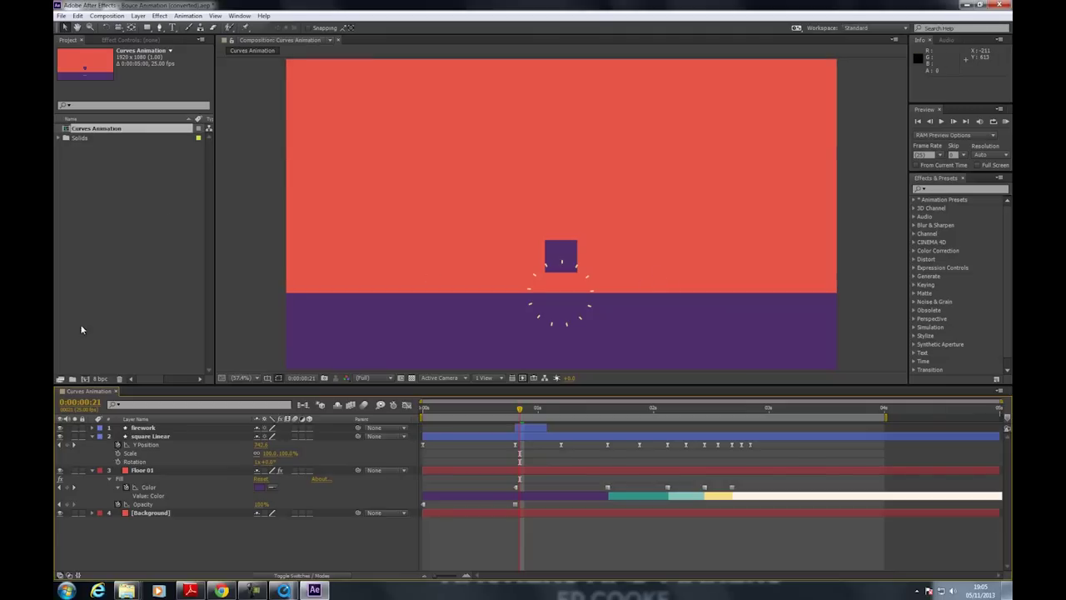
Collapse the square Linear and Floor 01 layers and expand the Solids folder to show Background.
left_click(92, 436)
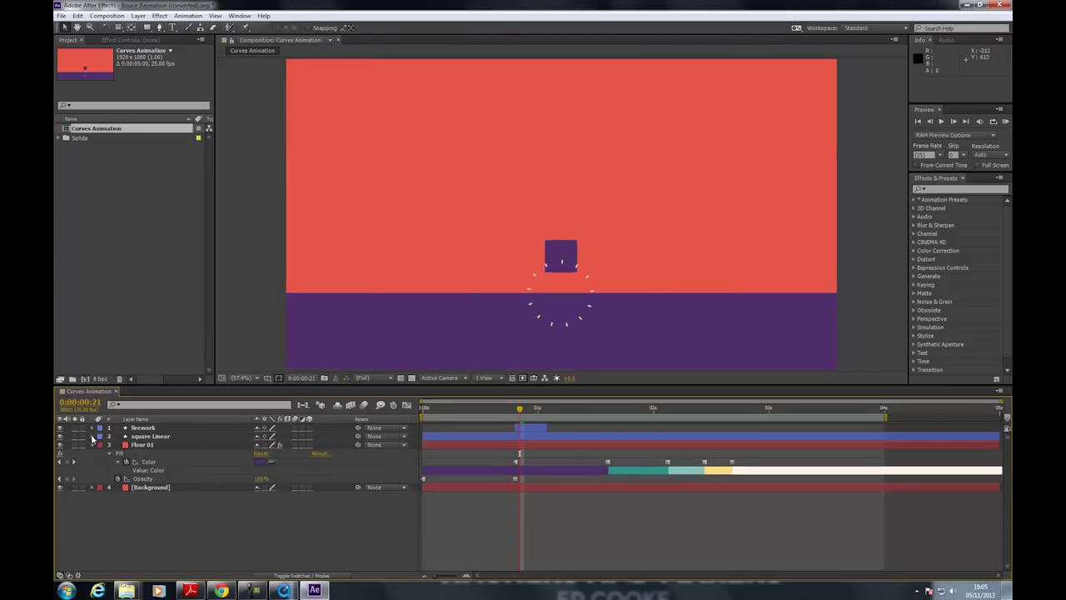
left_click(91, 445)
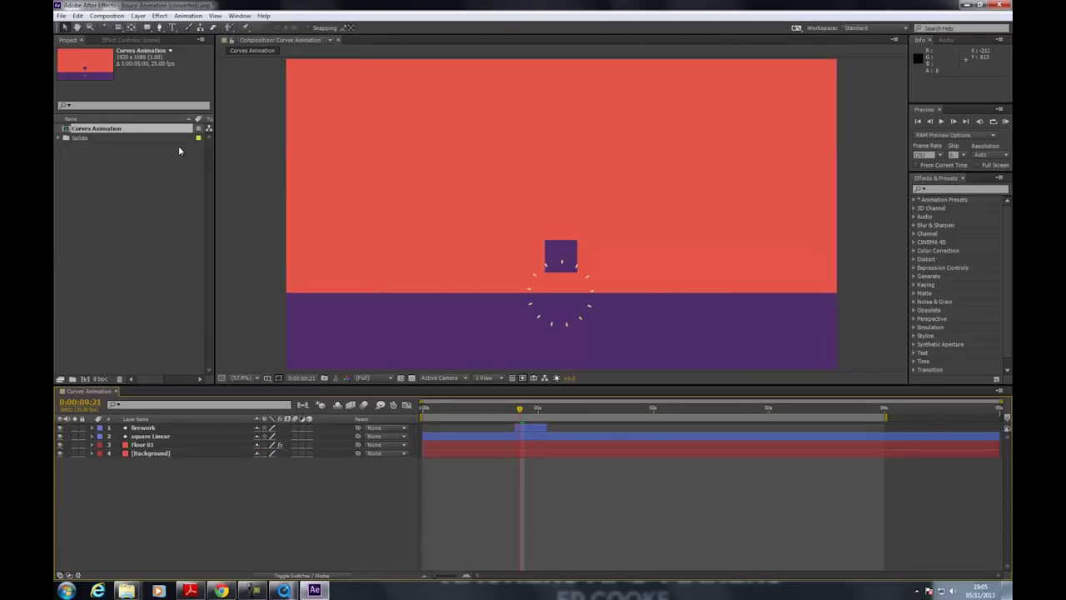
left_click(165, 191)
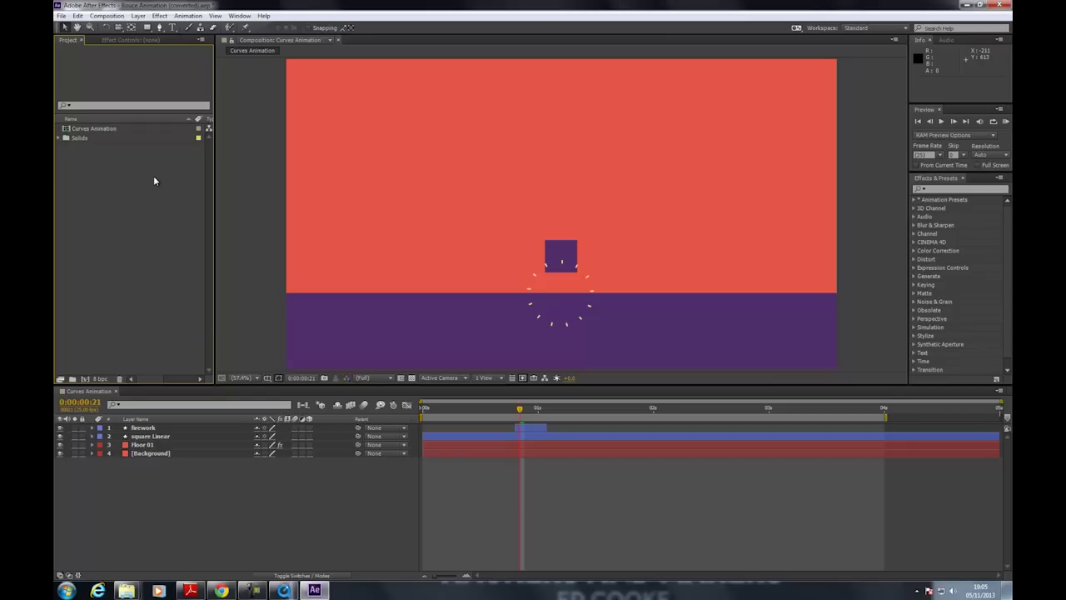
left_click(58, 138)
Show Floor 01's Fill effect in Effect Controls and reveal its keyframed Color and Opacity.
left_click(145, 444)
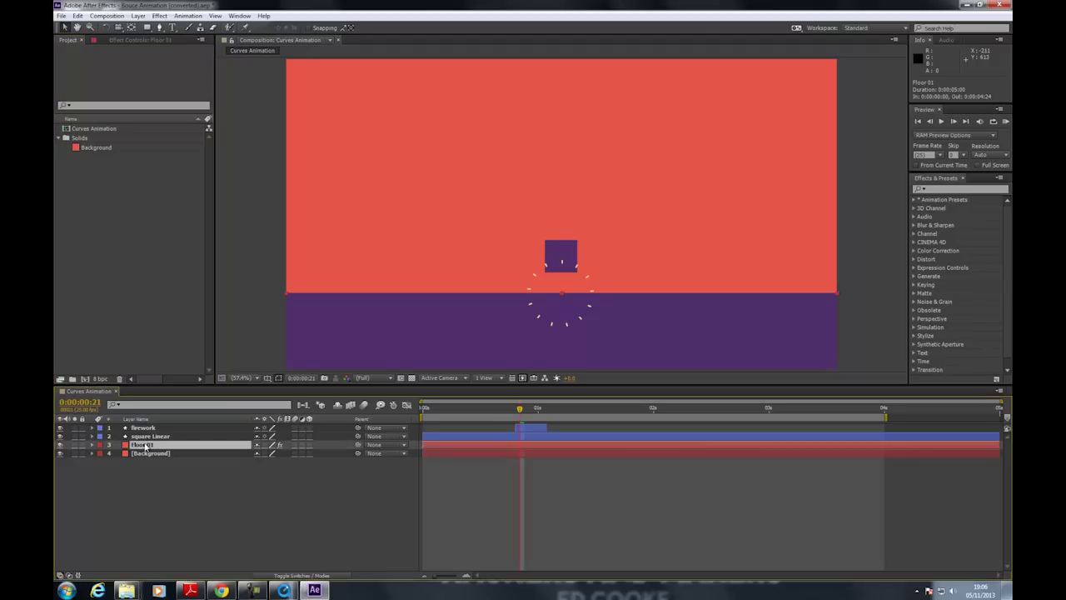
left_click(176, 40)
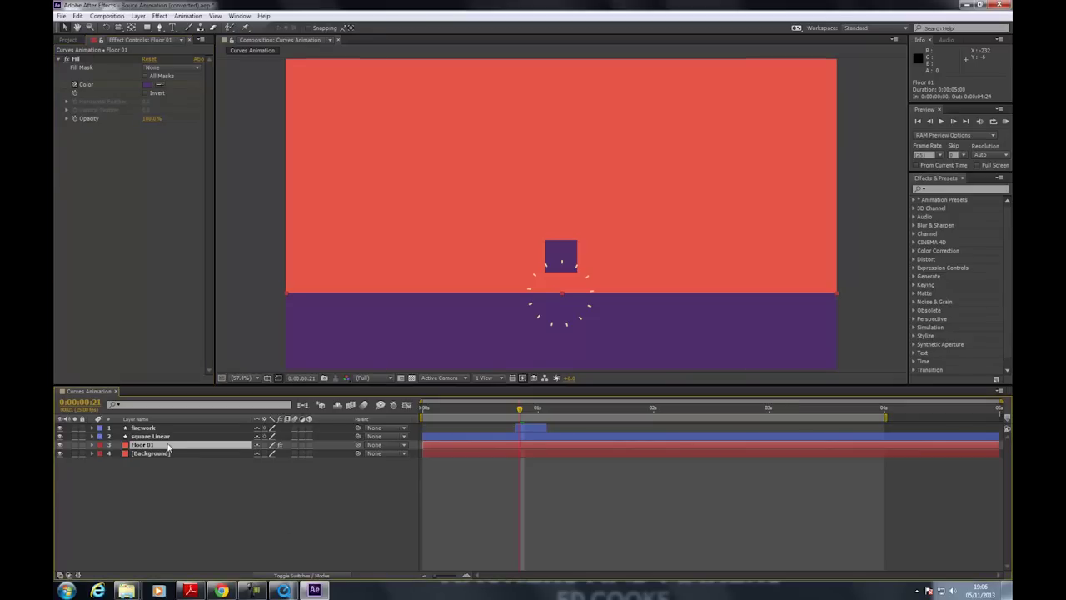
key("u")
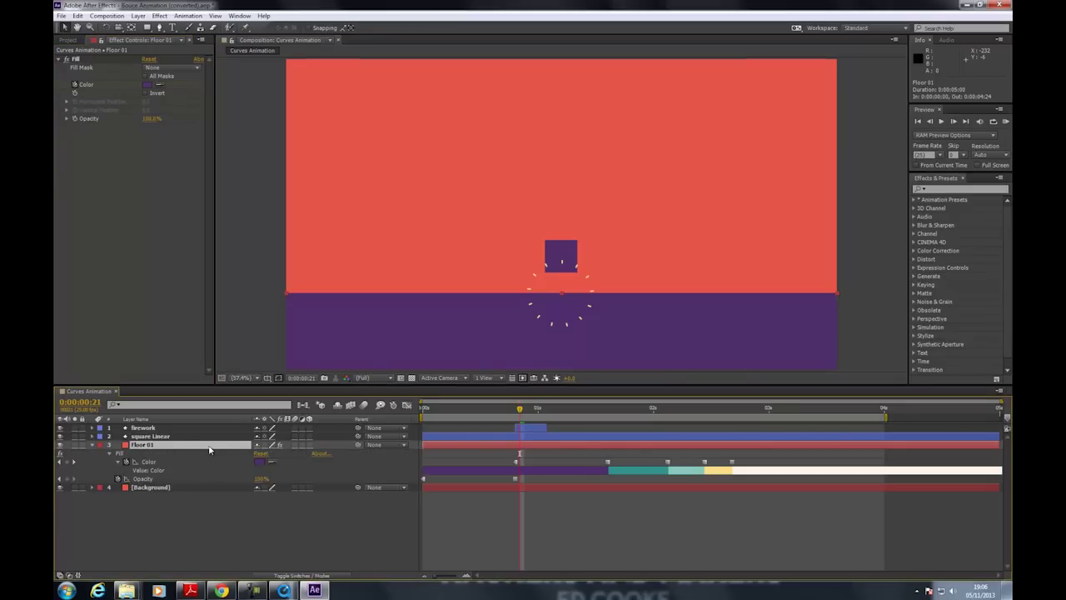